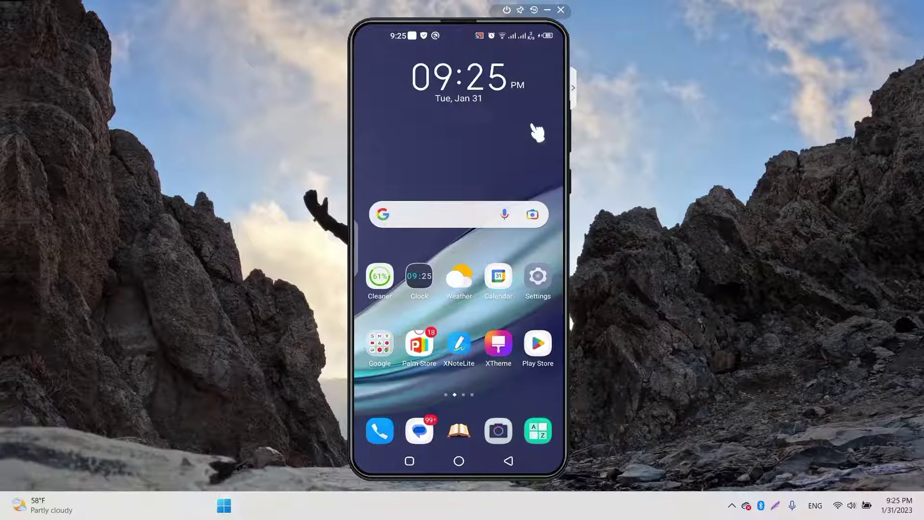
Step: Open the phone's Wi-Fi settings and display the network details of the connected Why-Fi network
{"action": "left_click", "coordinate": [537, 277]}
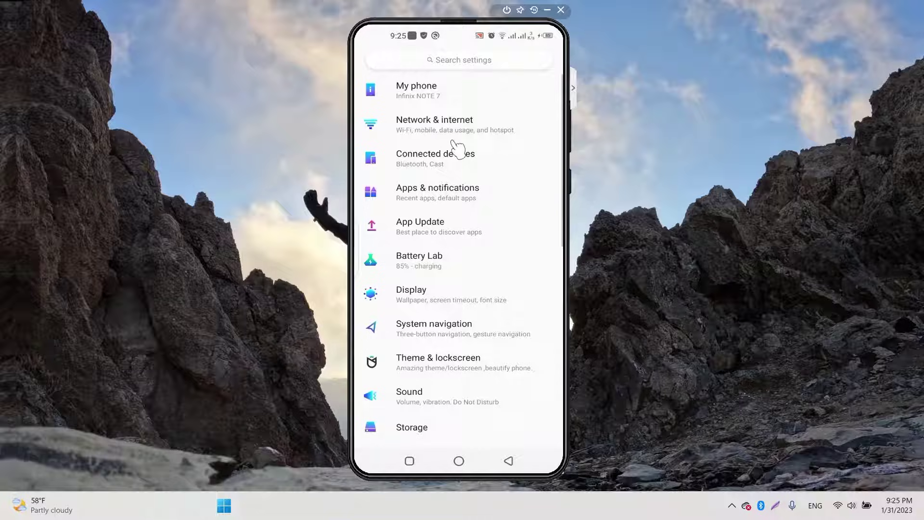
{"action": "left_click", "coordinate": [438, 128]}
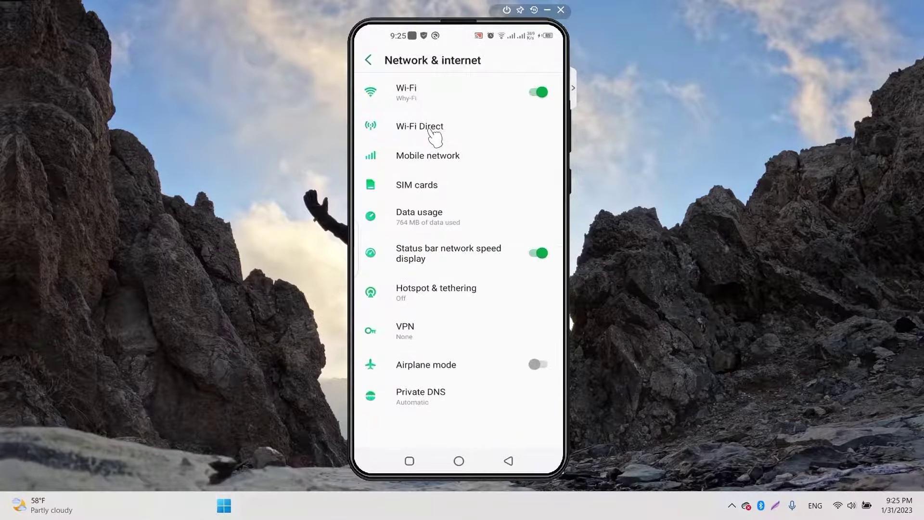
{"action": "left_click", "coordinate": [413, 103]}
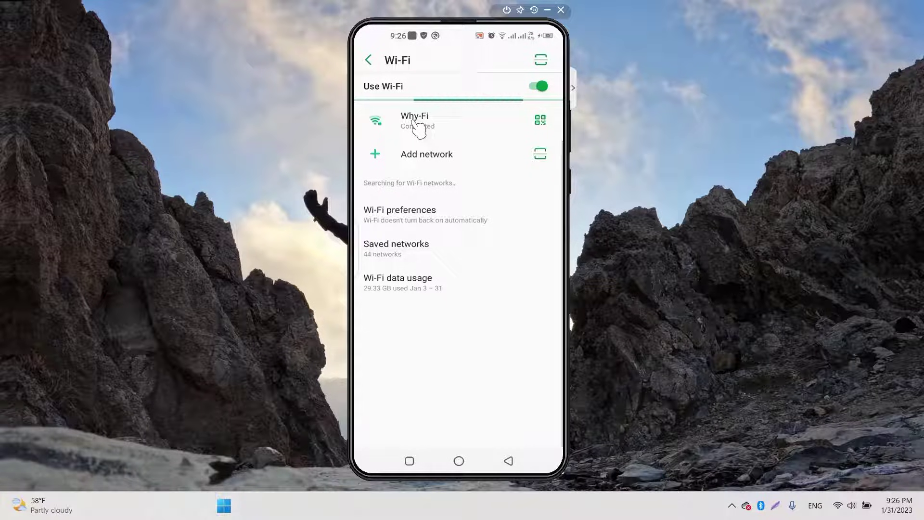
{"action": "left_click", "coordinate": [434, 124]}
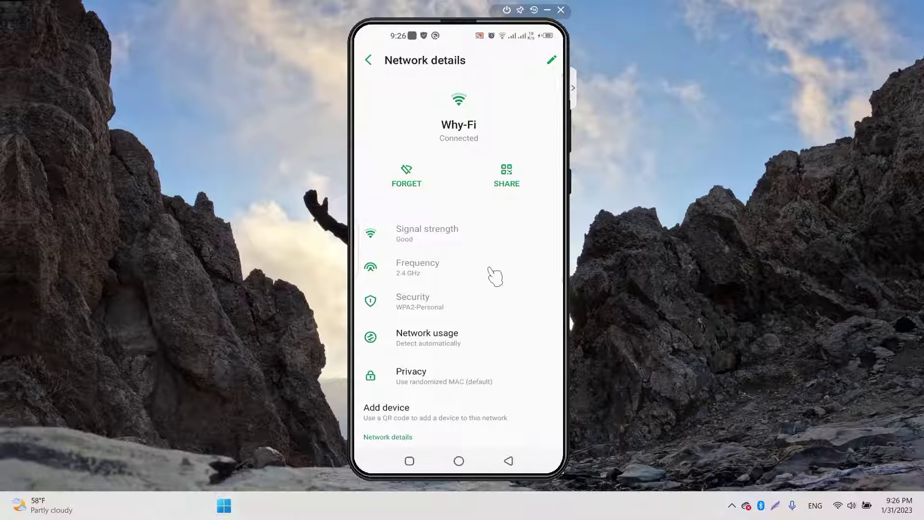
{"action": "mouse_move", "coordinate": [481, 267]}
{"action": "left_mouse_down"}
{"action": "mouse_move", "coordinate": [482, 249]}
{"action": "mouse_move", "coordinate": [486, 272]}
{"action": "left_mouse_up"}
{"action": "left_click", "coordinate": [552, 60]}
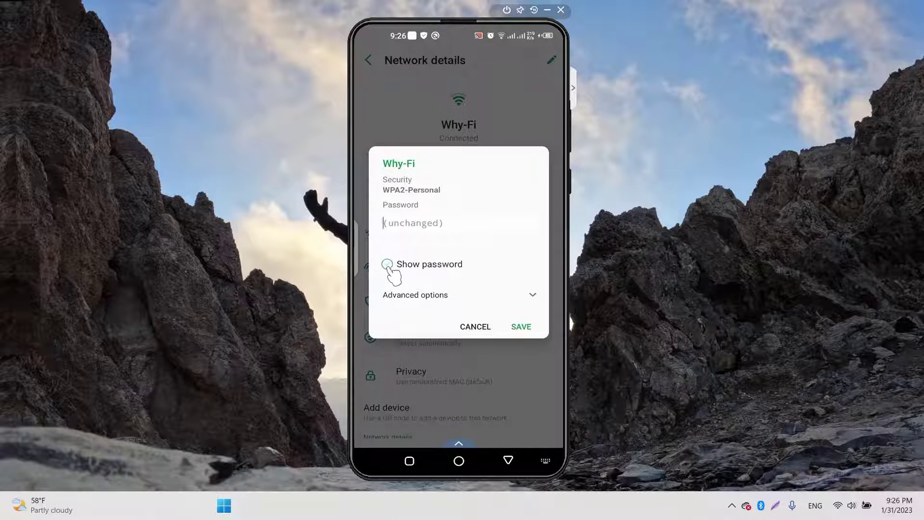
{"action": "left_click", "coordinate": [406, 299]}
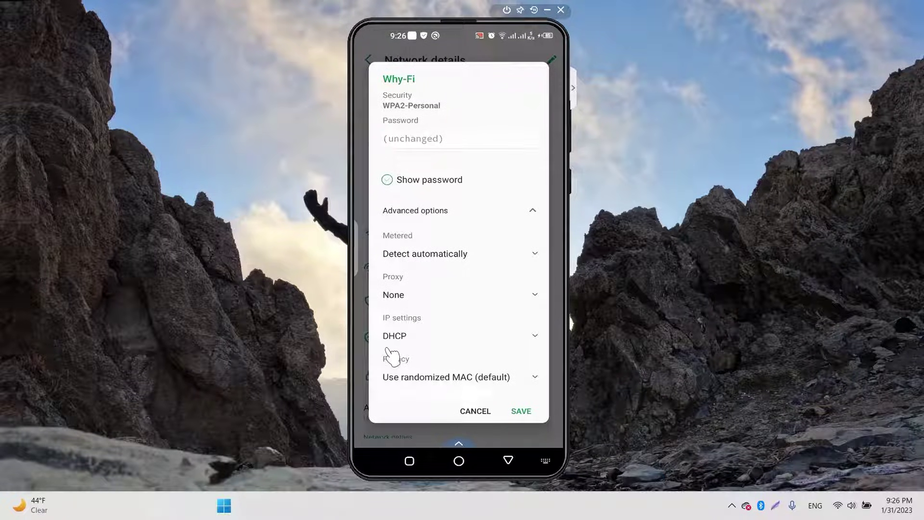
{"action": "left_click", "coordinate": [455, 337]}
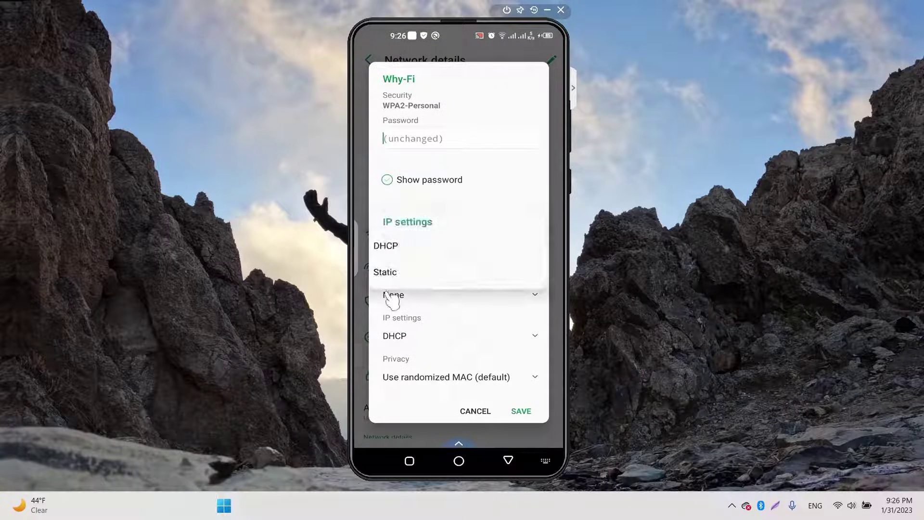
{"action": "left_click", "coordinate": [387, 275]}
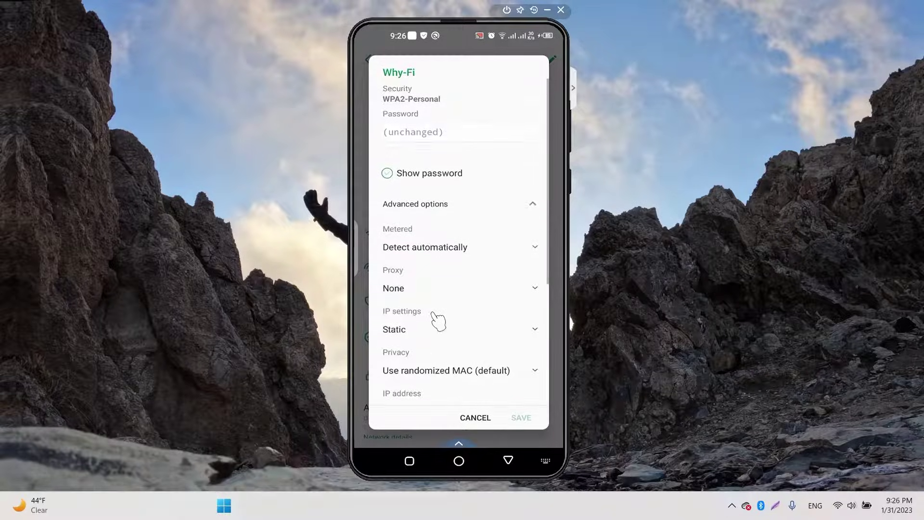
{"action": "scroll", "coordinate": [437, 319], "scroll_direction": "down", "scroll_amount": 4}
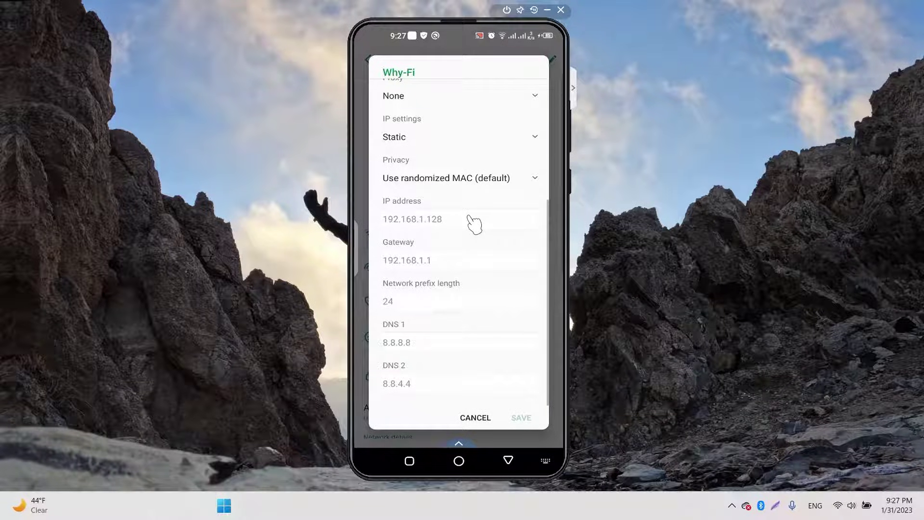
{"action": "left_click", "coordinate": [439, 218]}
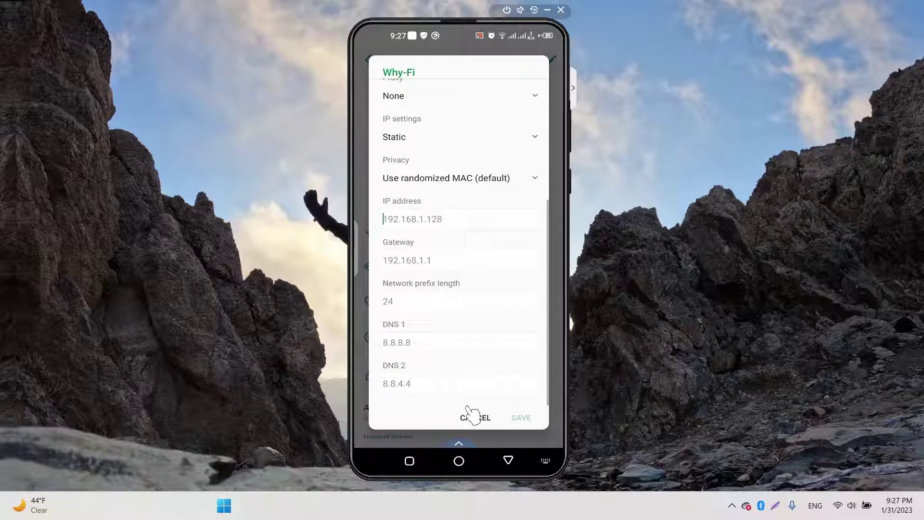
{"action": "left_click", "coordinate": [475, 419]}
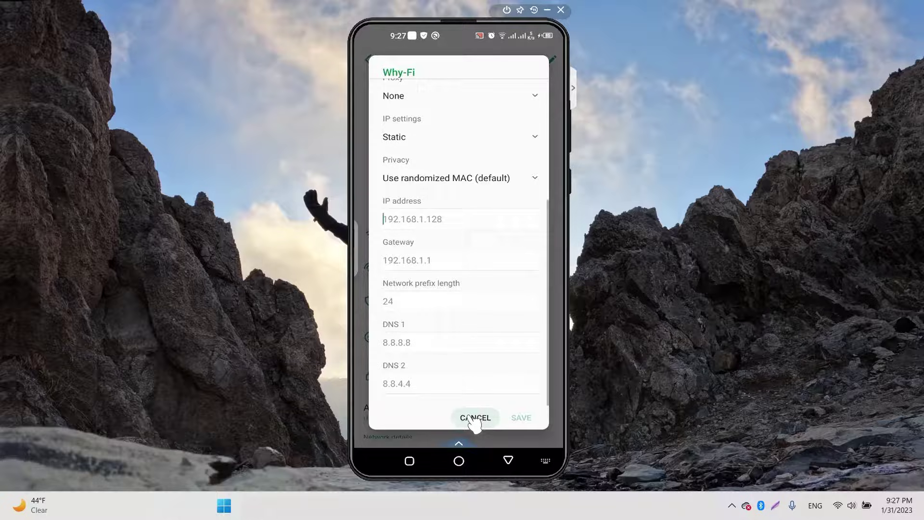
Step: Edit the Why-Fi network and switch its IP settings to Static in the advanced options
{"action": "left_click_drag", "start_coordinate": [465, 379], "coordinate": [466, 153]}
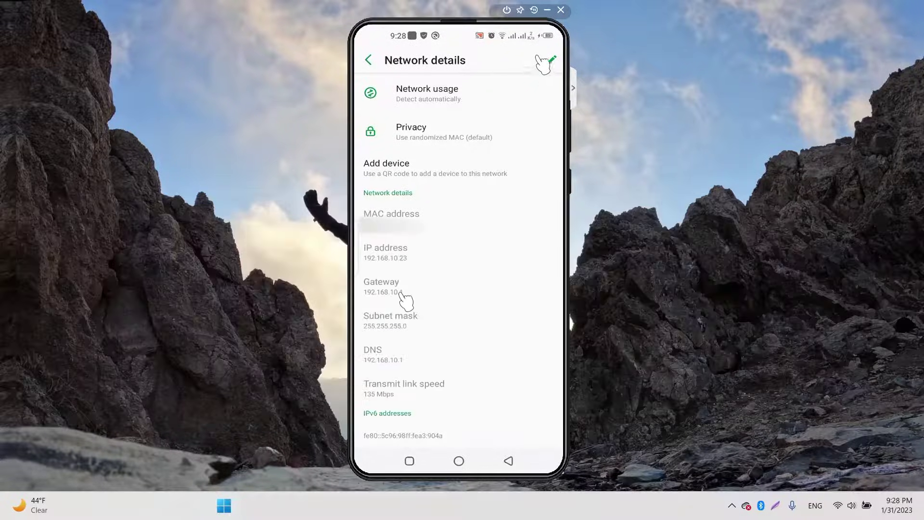
{"action": "left_click", "coordinate": [552, 61]}
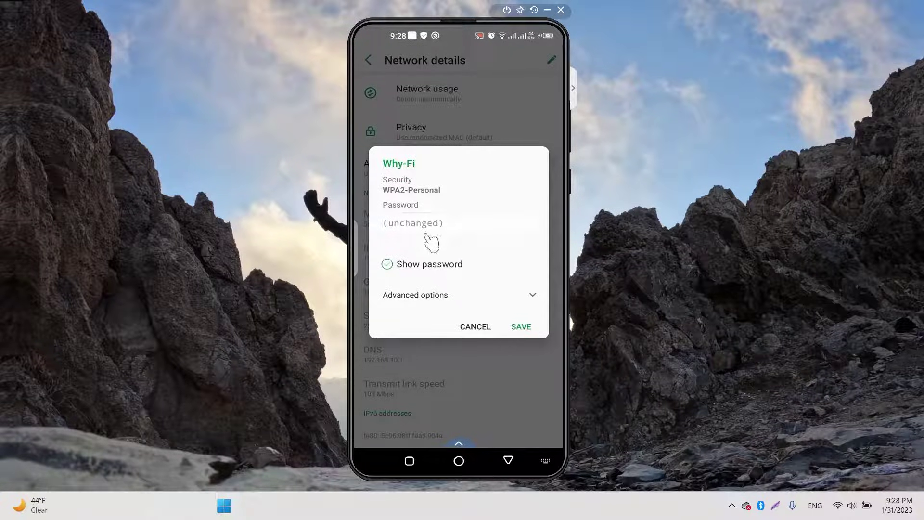
{"action": "left_click", "coordinate": [439, 295]}
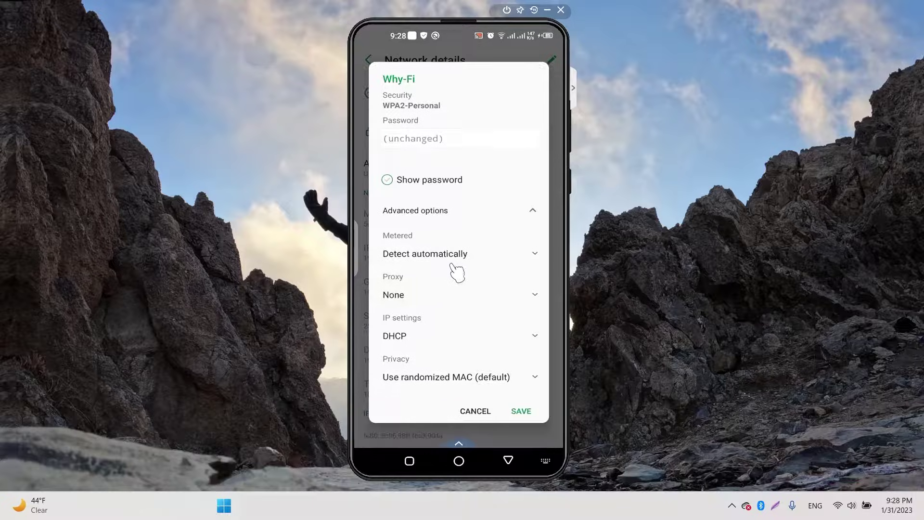
{"action": "left_click", "coordinate": [424, 336]}
{"action": "left_click", "coordinate": [393, 273]}
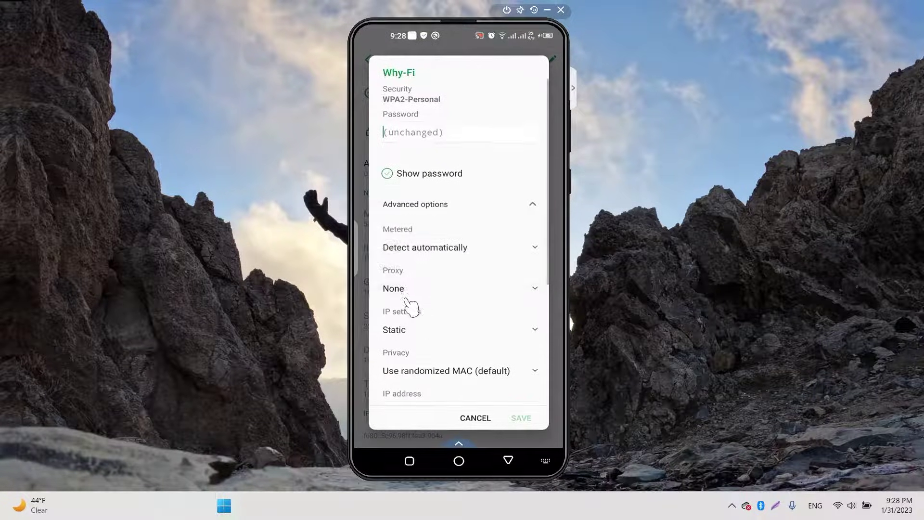
Step: Set the static IP address of the Why-Fi network to 192.168.10.125
{"action": "scroll", "coordinate": [433, 212], "scroll_direction": "down", "scroll_amount": 3}
{"action": "left_click", "coordinate": [466, 258]}
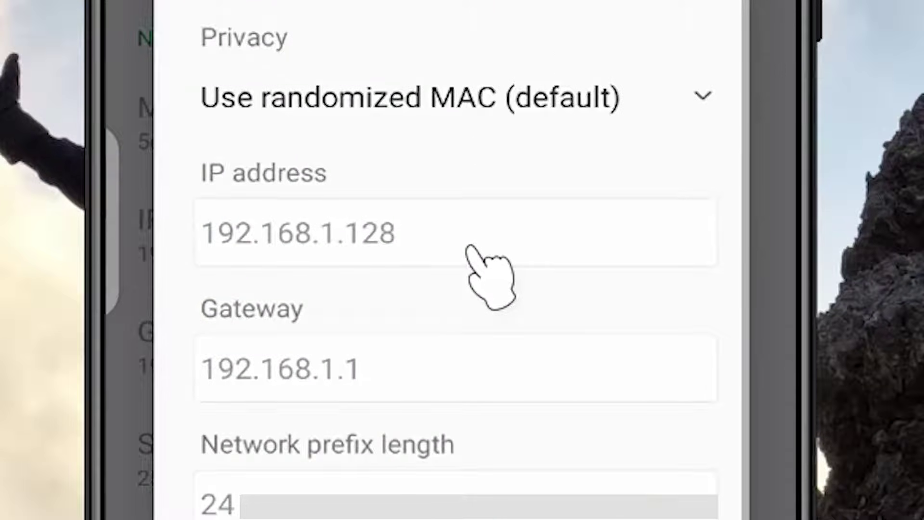
{"action": "type", "text": "192"}
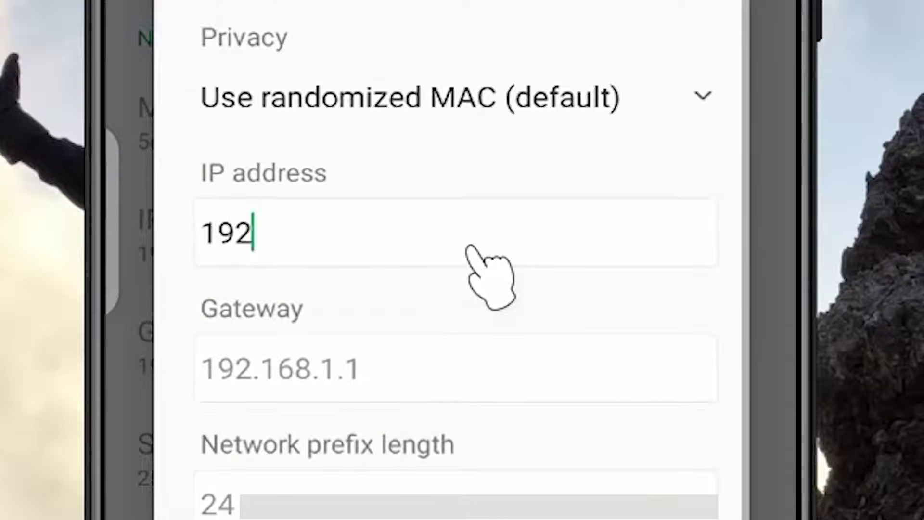
{"action": "type", "text": ".168.1"}
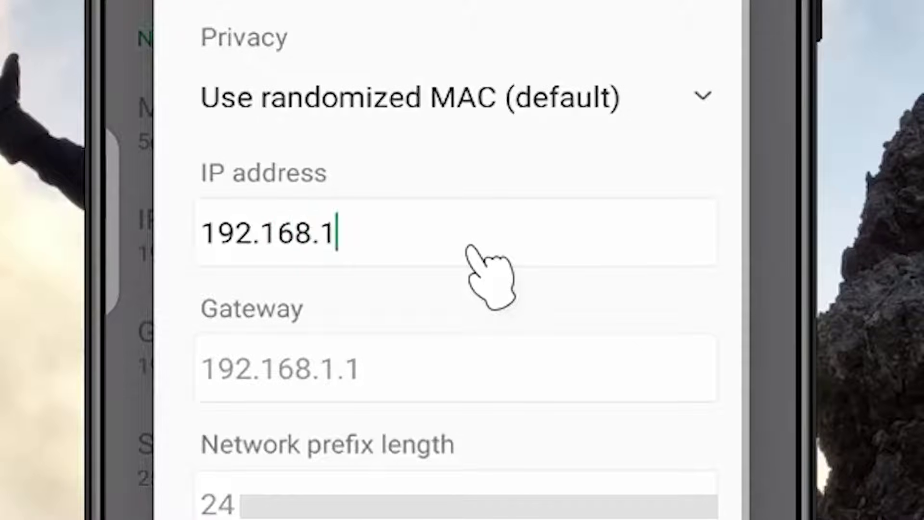
{"action": "type", "text": "0"}
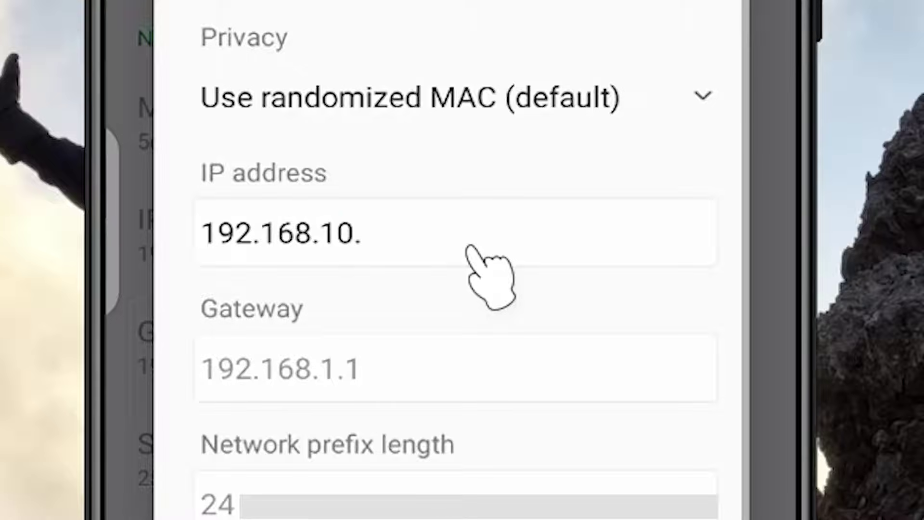
{"action": "type", "text": ".125"}
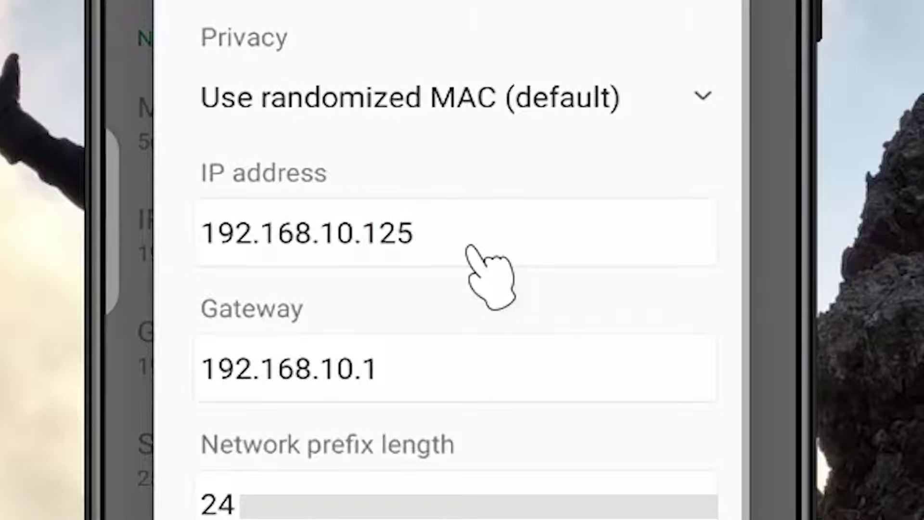
Step: Replace the DNS 1 address of the Why-Fi network with 192.168.10.1
{"action": "scroll", "coordinate": [367, 330], "scroll_direction": "down", "scroll_amount": 2}
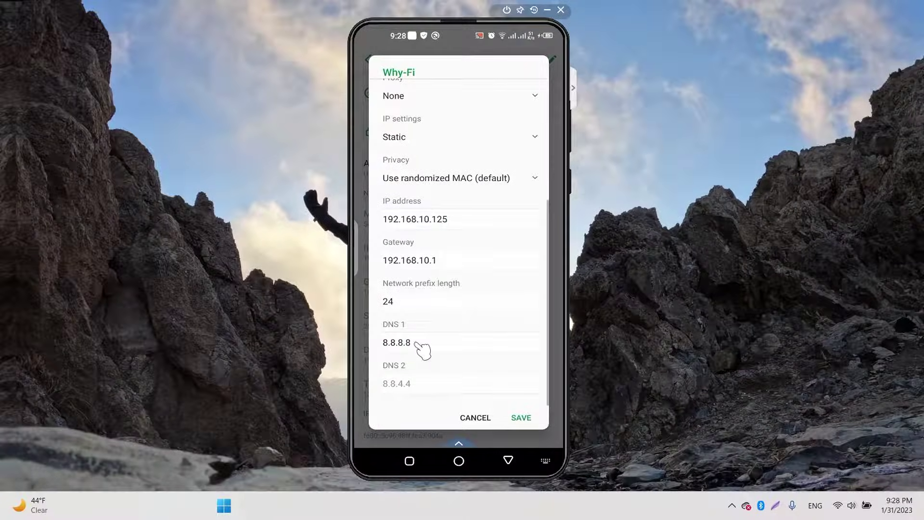
{"action": "left_click", "coordinate": [393, 349]}
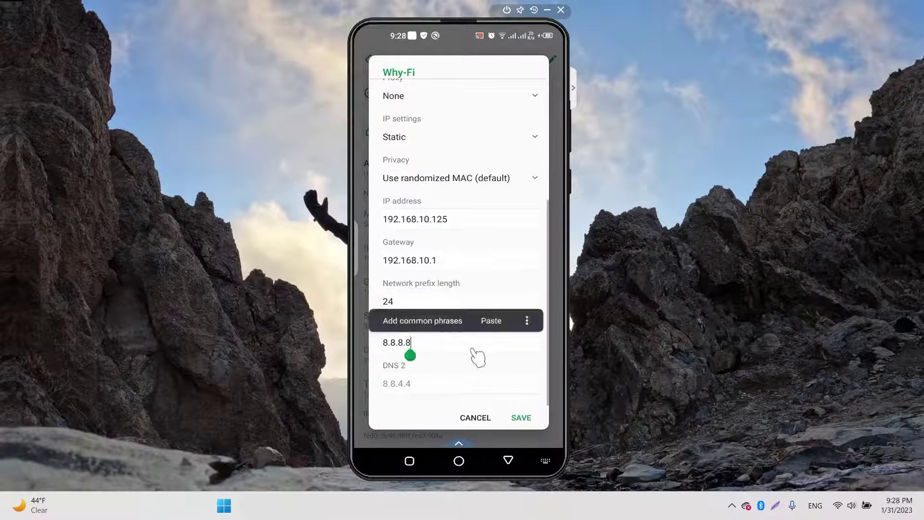
{"action": "key", "text": "BackSpace"}
{"action": "key", "text": "BackSpace"}
{"action": "key", "text": "BackSpace"}
{"action": "key", "text": "BackSpace"}
{"action": "key", "text": "BackSpace"}
{"action": "key", "text": "BackSpace"}
{"action": "key", "text": "BackSpace"}
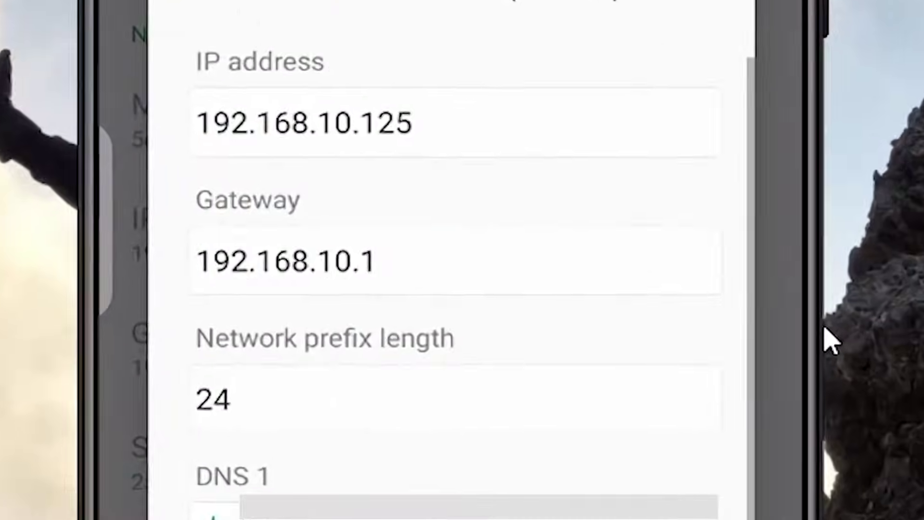
{"action": "type", "text": "192"}
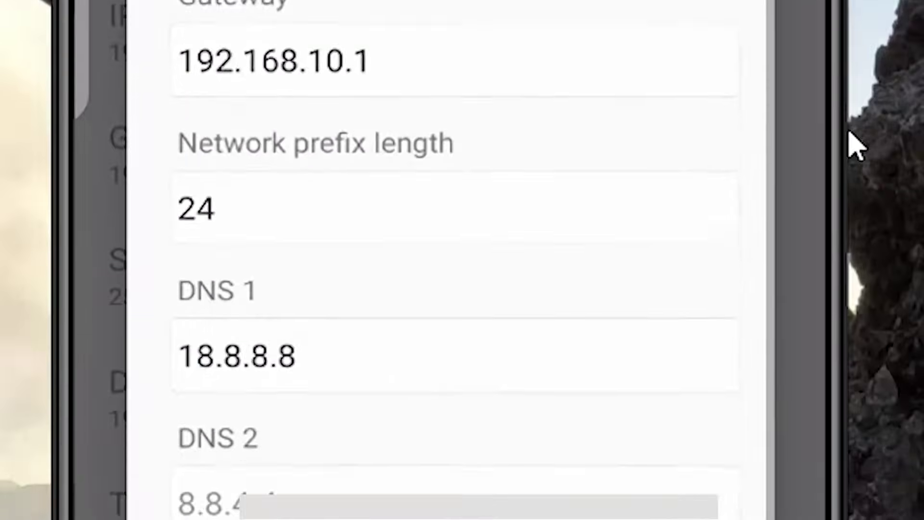
{"action": "key", "text": "Right"}
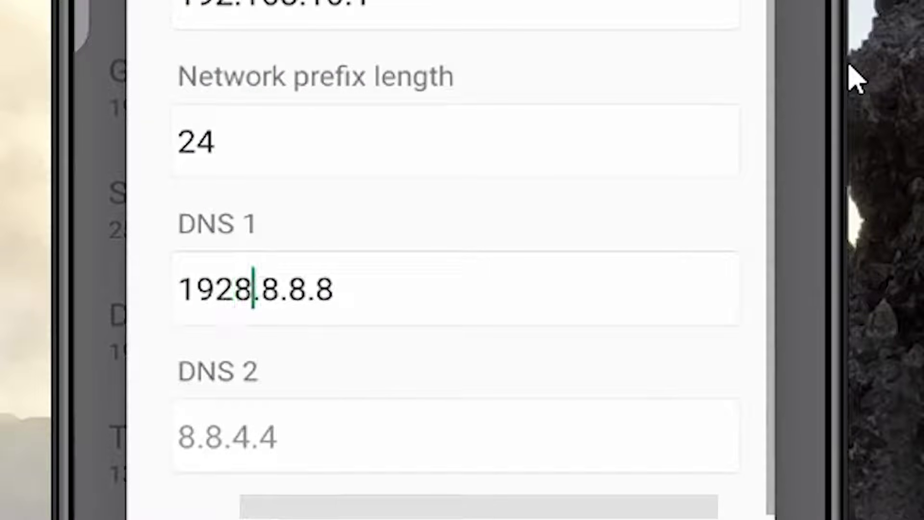
{"action": "key", "text": "BackSpace"}
{"action": "key", "text": "Right"}
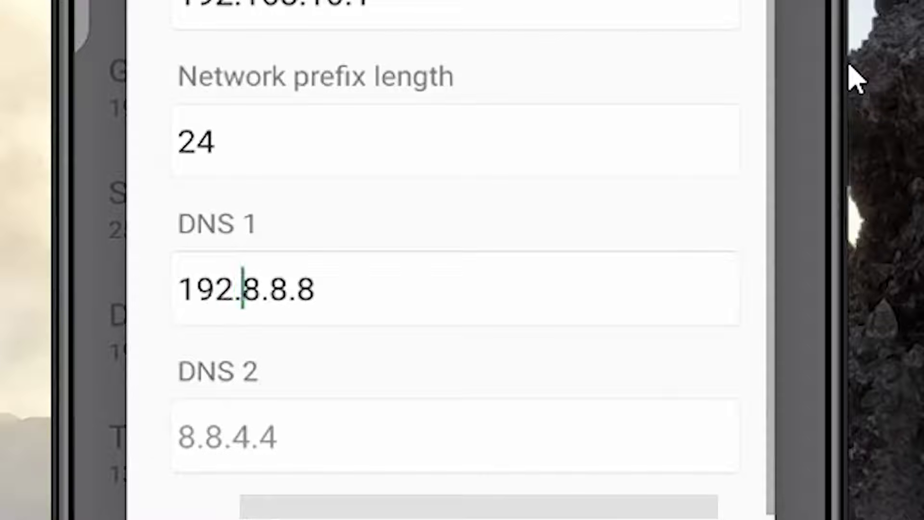
{"action": "key", "text": "Delete"}
{"action": "type", "text": "1"}
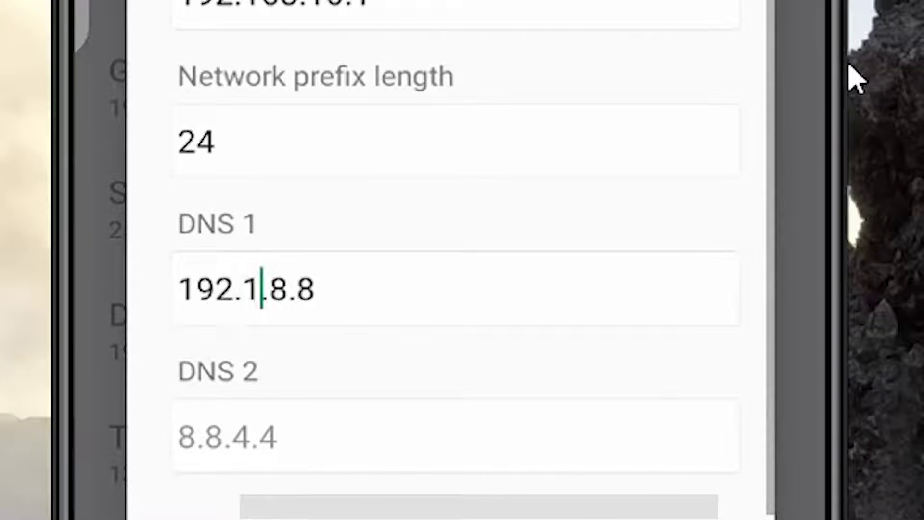
{"action": "type", "text": "68"}
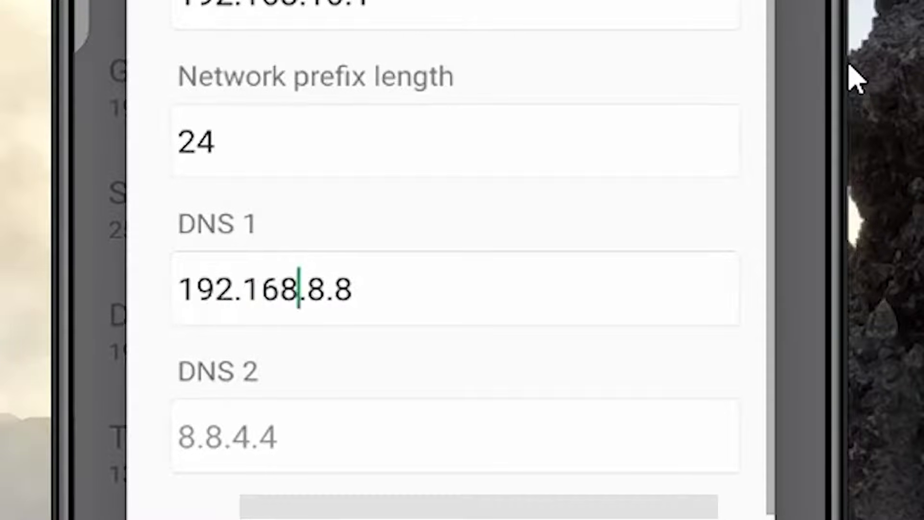
{"action": "key", "text": "Right"}
{"action": "key", "text": "Right"}
{"action": "key", "text": "BackSpace"}
{"action": "type", "text": "1"}
{"action": "key", "text": "Right"}
{"action": "key", "text": "Right"}
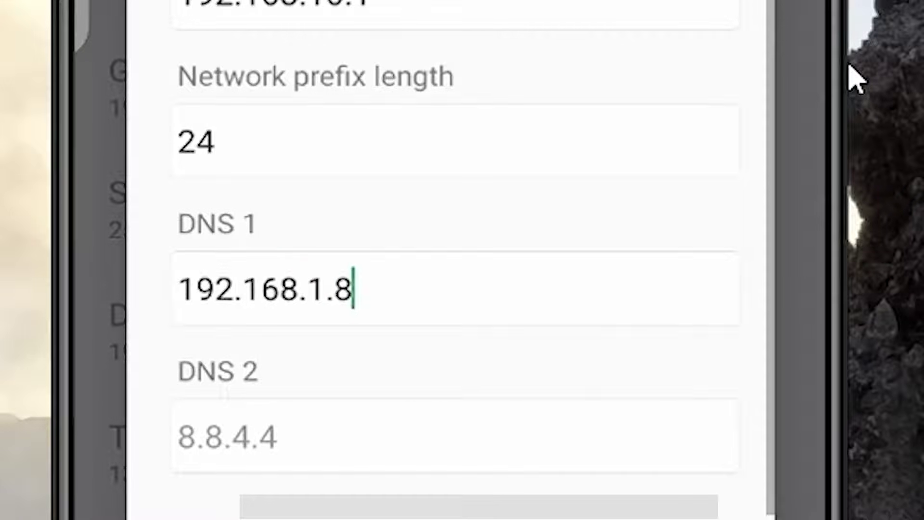
{"action": "key", "text": "Left"}
{"action": "key", "text": "Left"}
{"action": "type", "text": "0"}
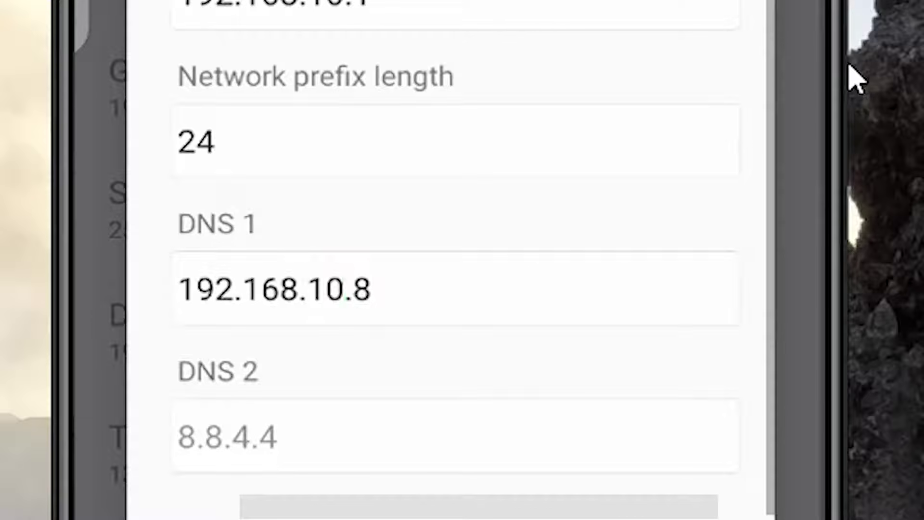
{"action": "key", "text": "Right"}
{"action": "key", "text": "Right"}
{"action": "key", "text": "BackSpace"}
{"action": "type", "text": "1"}
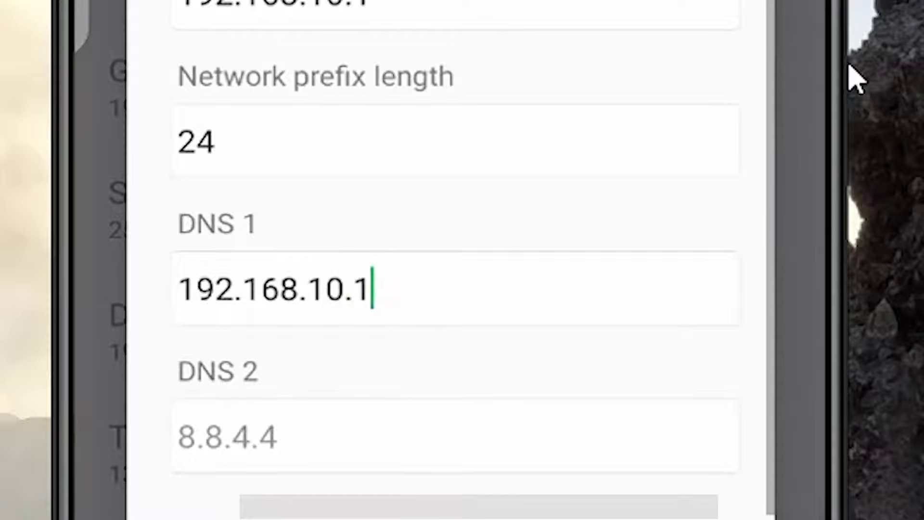